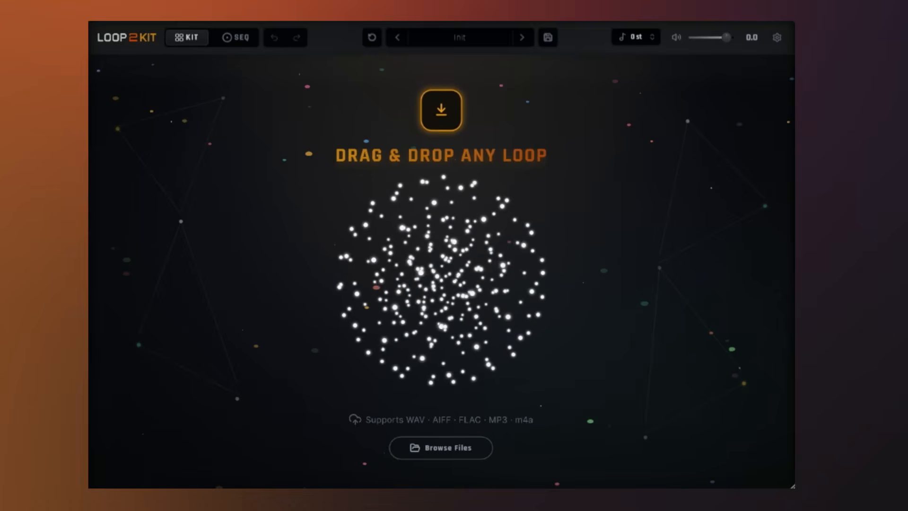
# Step: Import the TDB_174 drum break WAV loop and slice it as Drums
pyautogui.moveTo(360, 112); pyautogui.dragTo(434, 273)
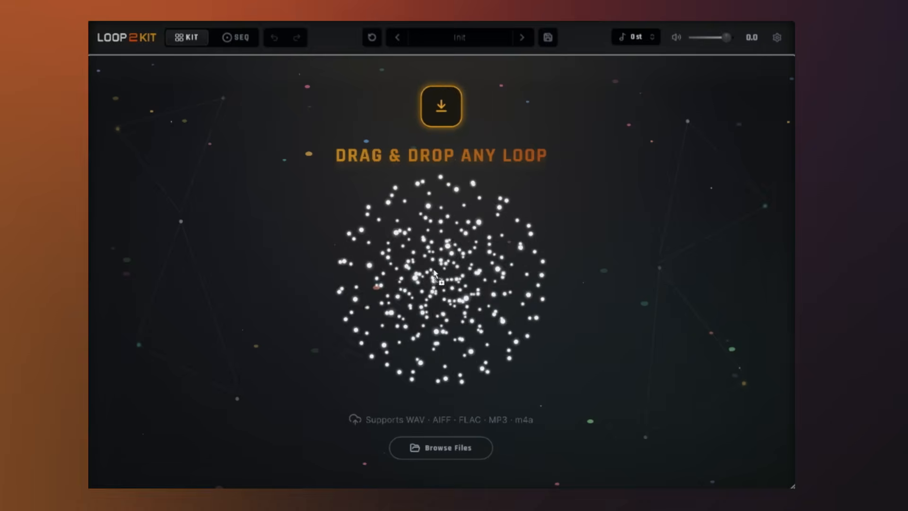
pyautogui.moveTo(434, 273); pyautogui.dragTo(434, 274)
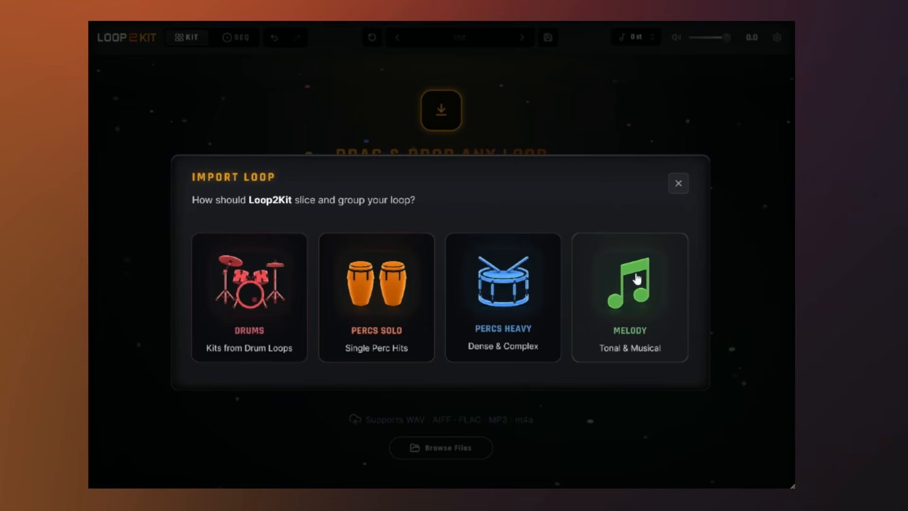
pyautogui.click(280, 250)
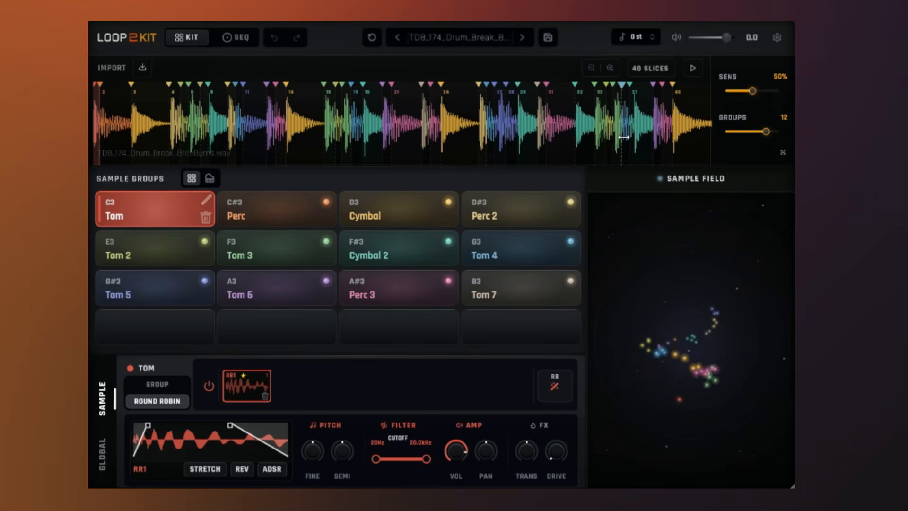
# Step: Play the imported drum loop and stop its playback
pyautogui.click(692, 69)
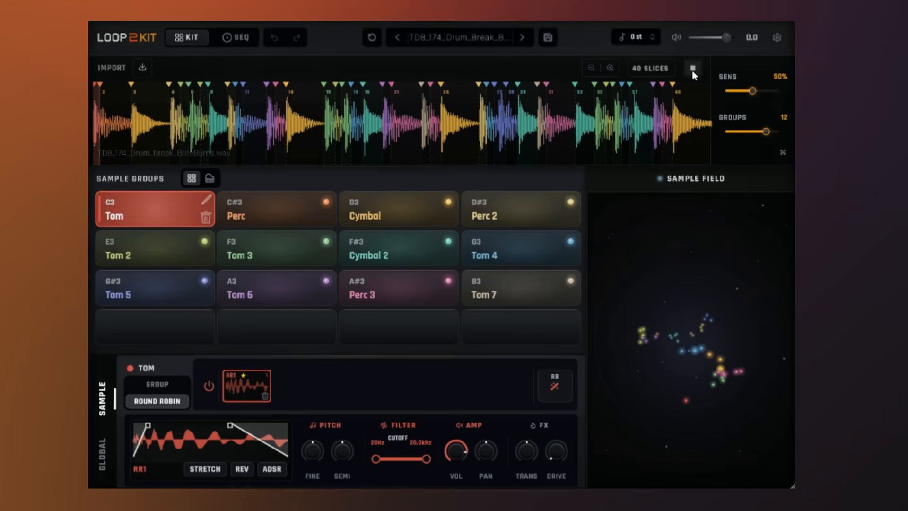
pyautogui.click(692, 70)
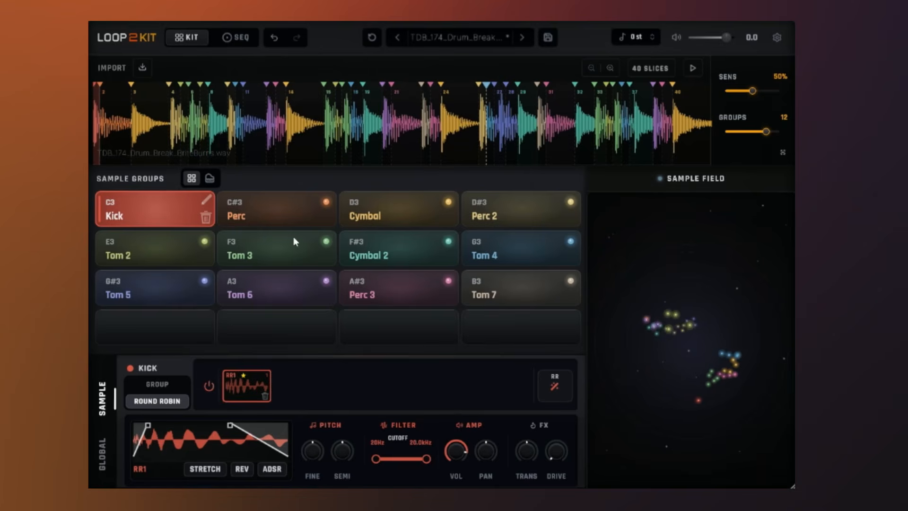
# Step: Audition the Perc pad and trigger the D3 Cymbal pad repeatedly to hear its round-robin samples alternate
pyautogui.click(279, 215)
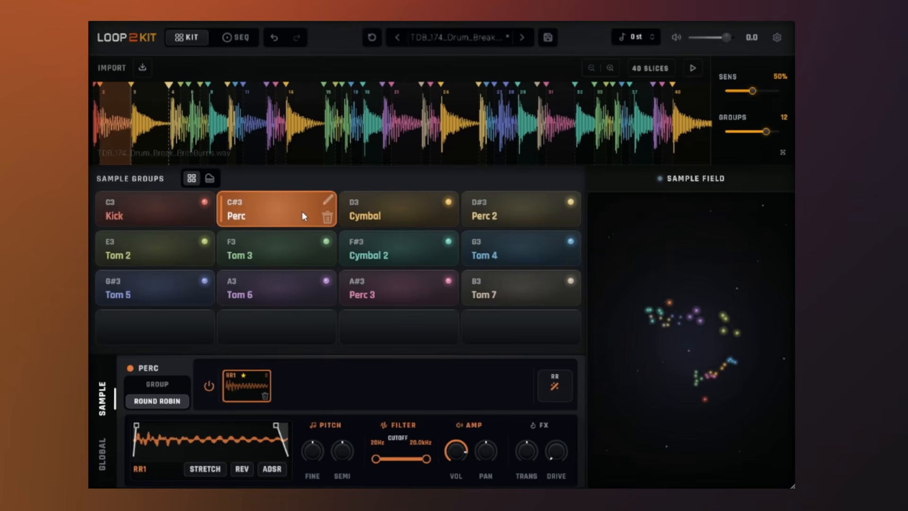
pyautogui.click(391, 211)
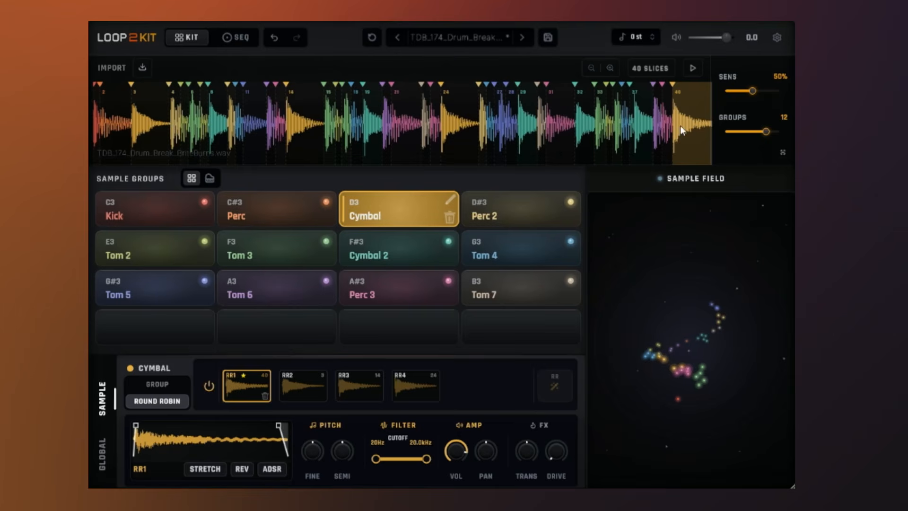
pyautogui.click(386, 209)
pyautogui.click(386, 209)
pyautogui.click(386, 209)
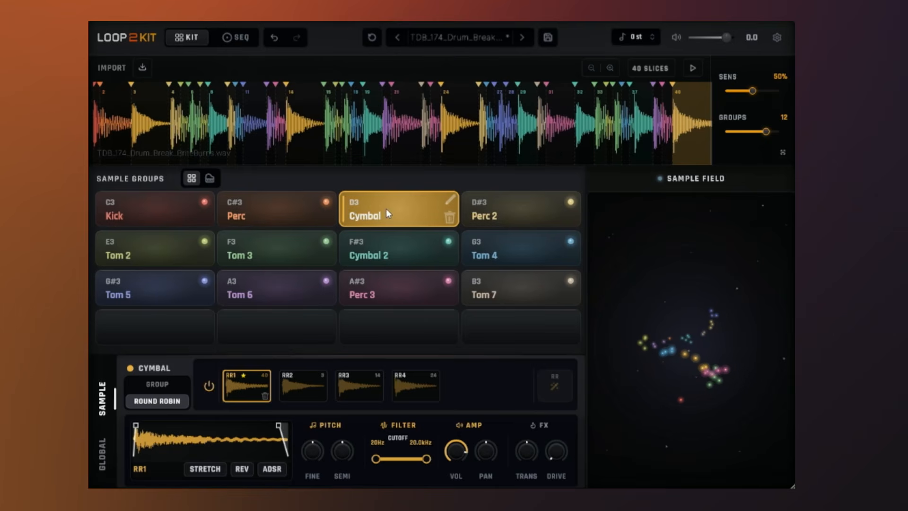
pyautogui.click(386, 209)
pyautogui.click(386, 209)
pyautogui.click(385, 209)
pyautogui.click(386, 209)
pyautogui.click(386, 209)
pyautogui.click(386, 209)
pyautogui.click(385, 209)
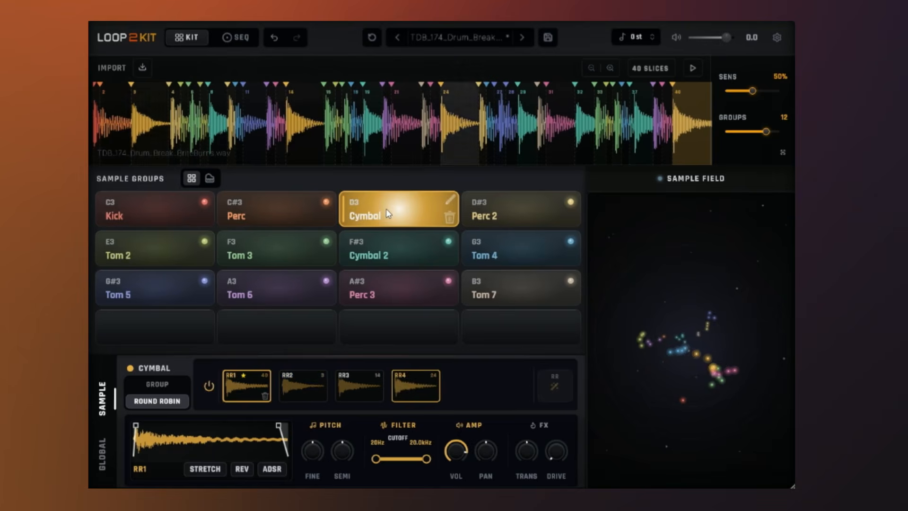
pyautogui.click(386, 209)
pyautogui.click(386, 209)
pyautogui.click(385, 209)
pyautogui.click(386, 209)
pyautogui.click(386, 214)
pyautogui.click(386, 213)
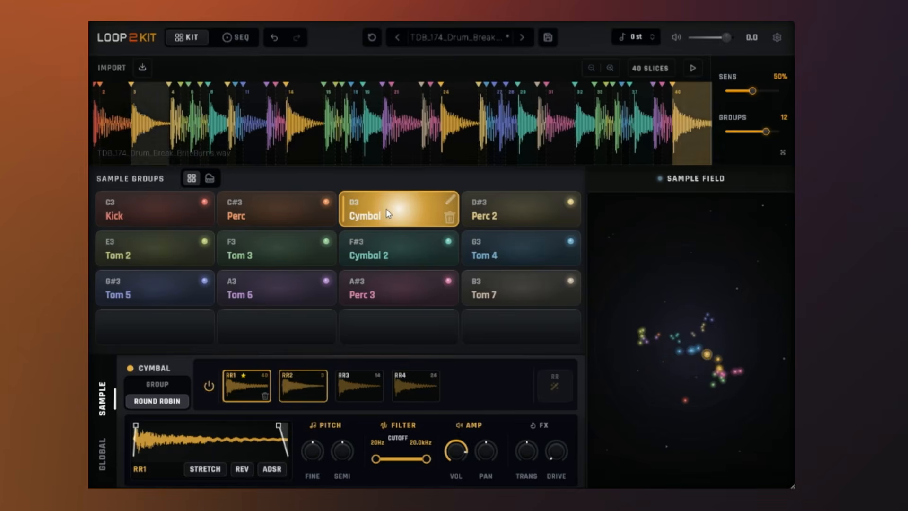
pyautogui.click(386, 214)
pyautogui.click(386, 213)
pyautogui.click(386, 214)
pyautogui.click(386, 213)
pyautogui.click(386, 213)
pyautogui.click(386, 213)
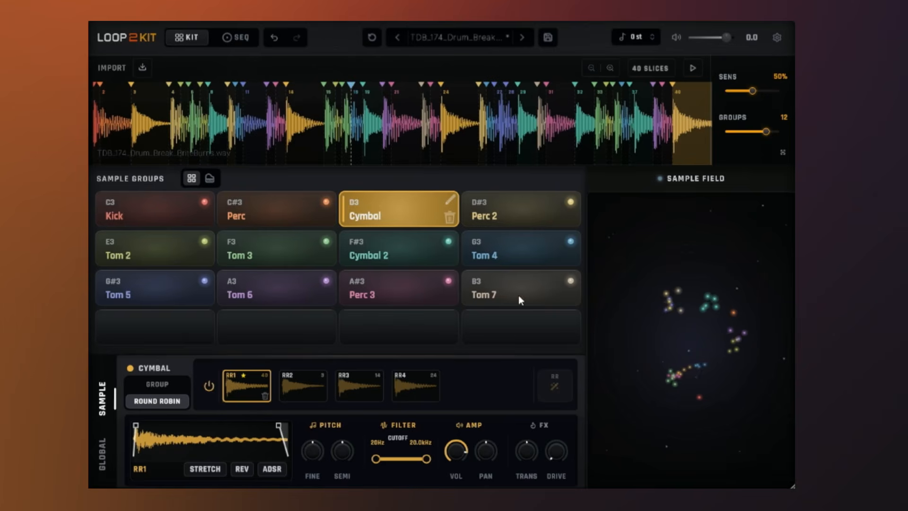
pyautogui.click(280, 208)
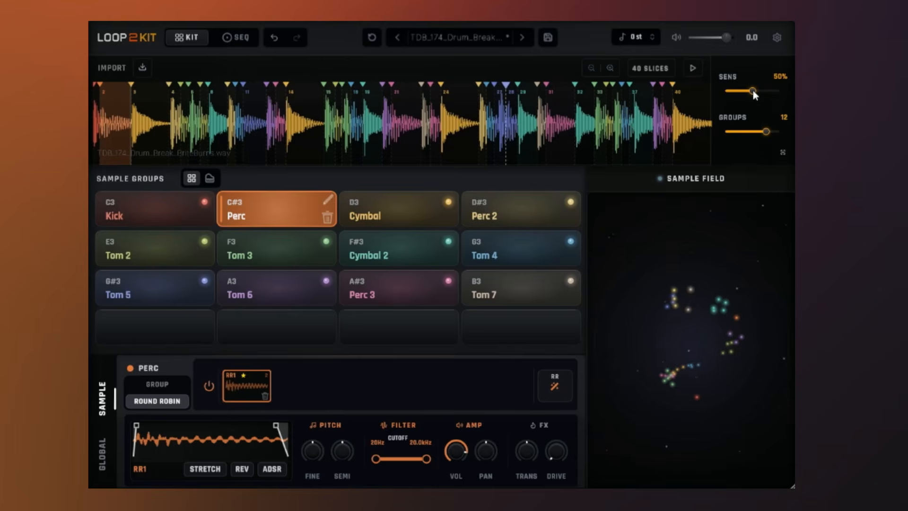
# Step: Try slice detection sensitivities of 26%, 45% and 27% on the loop
pyautogui.moveTo(753, 89); pyautogui.dragTo(739, 90)
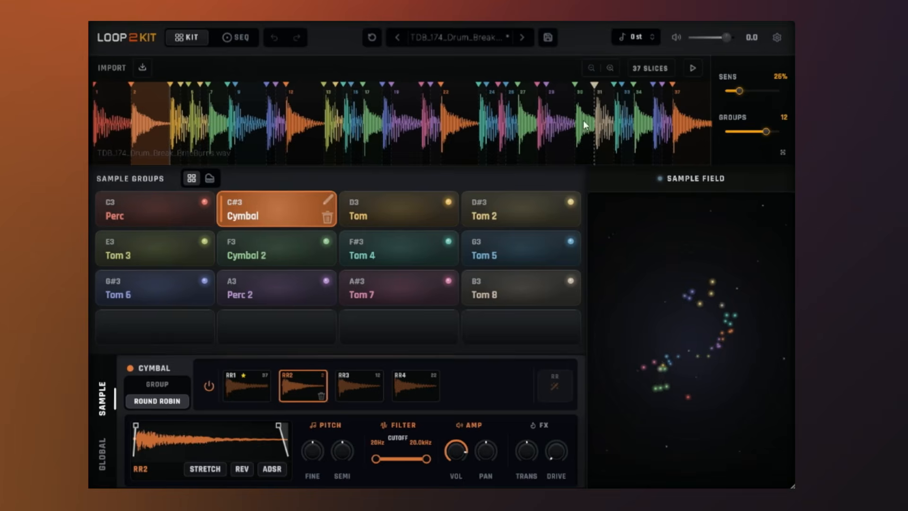
pyautogui.moveTo(738, 91); pyautogui.dragTo(750, 91)
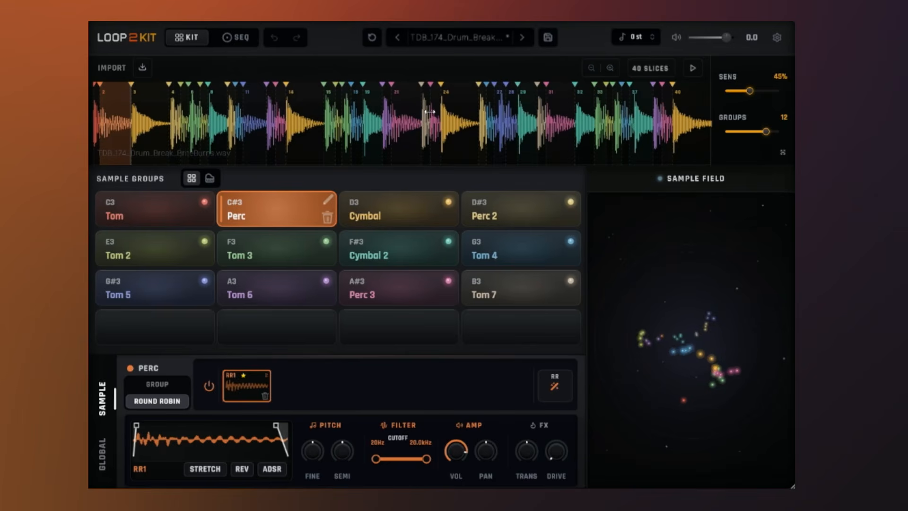
pyautogui.moveTo(749, 91); pyautogui.dragTo(739, 92)
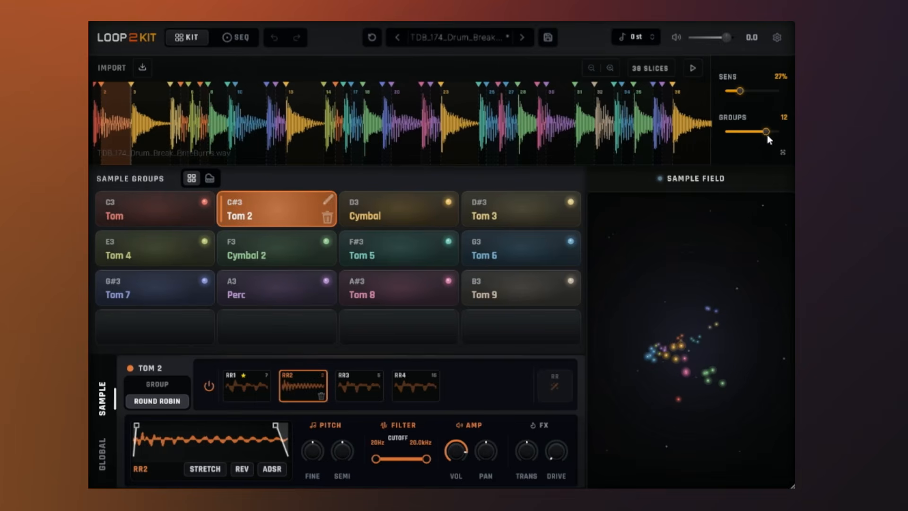
# Step: Try sorting the slices into 1 and 4 sample groups, and return the group count to 12
pyautogui.moveTo(765, 134); pyautogui.dragTo(726, 137)
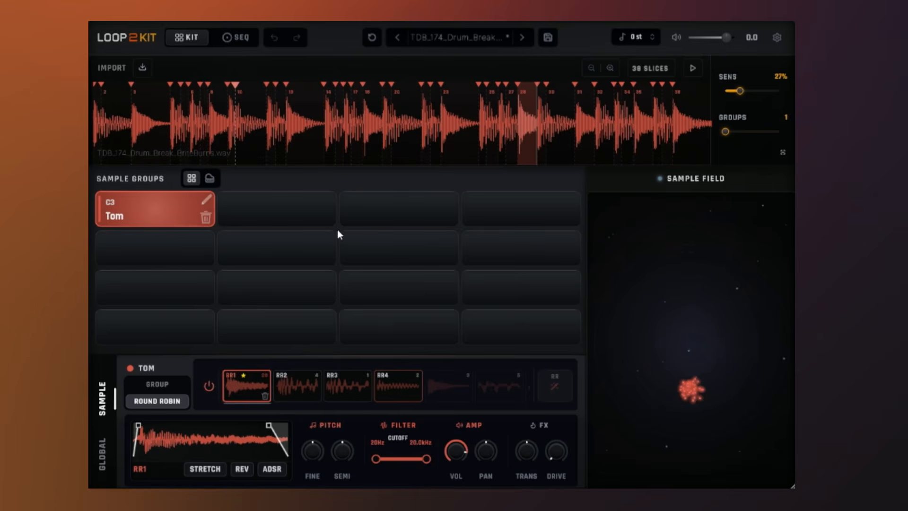
pyautogui.moveTo(723, 137); pyautogui.dragTo(748, 135)
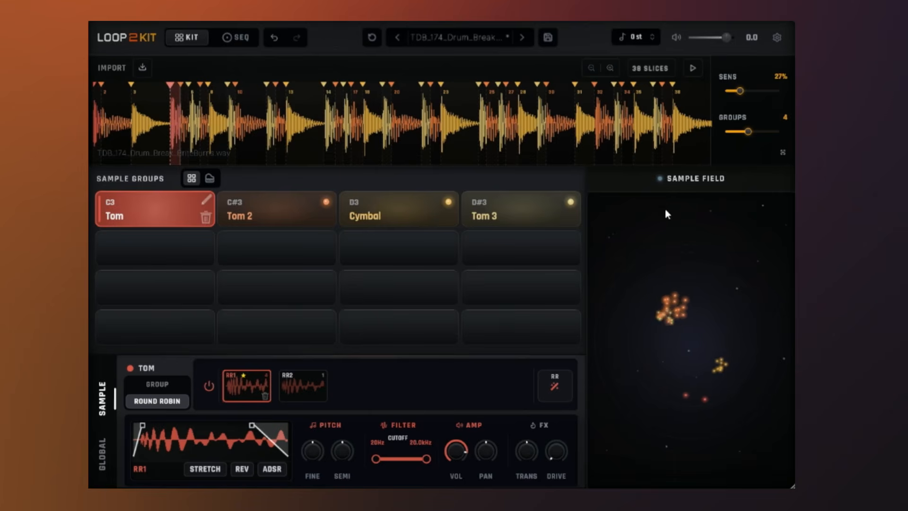
pyautogui.moveTo(748, 132); pyautogui.dragTo(765, 132)
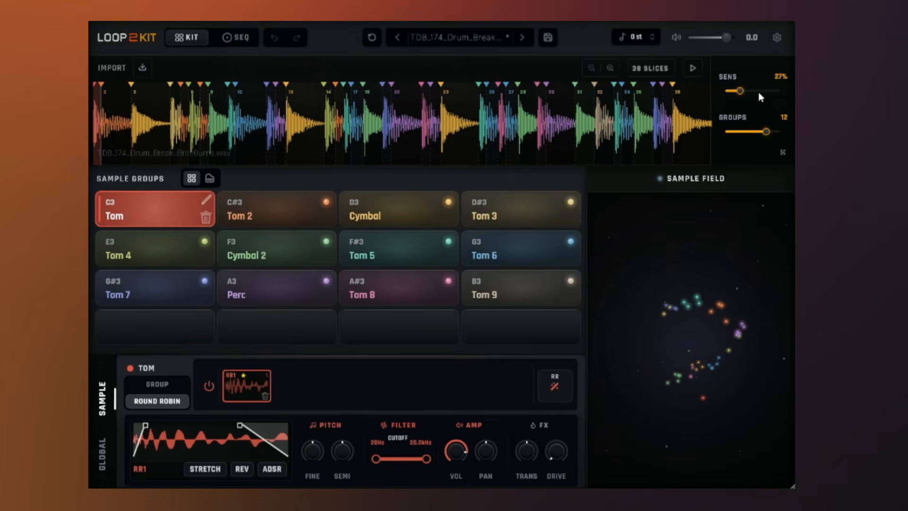
# Step: Set the slice sensitivity to 55% and audition the Perc pad
pyautogui.moveTo(739, 90); pyautogui.dragTo(755, 91)
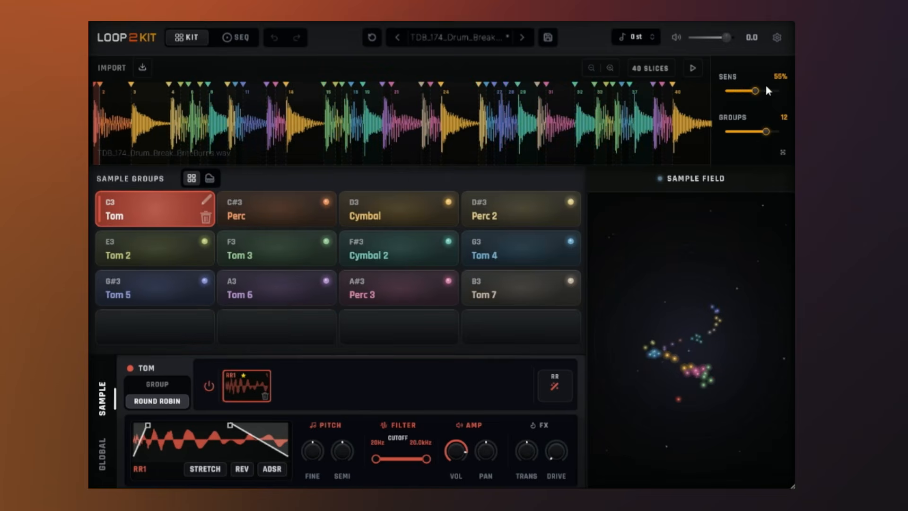
pyautogui.click(259, 209)
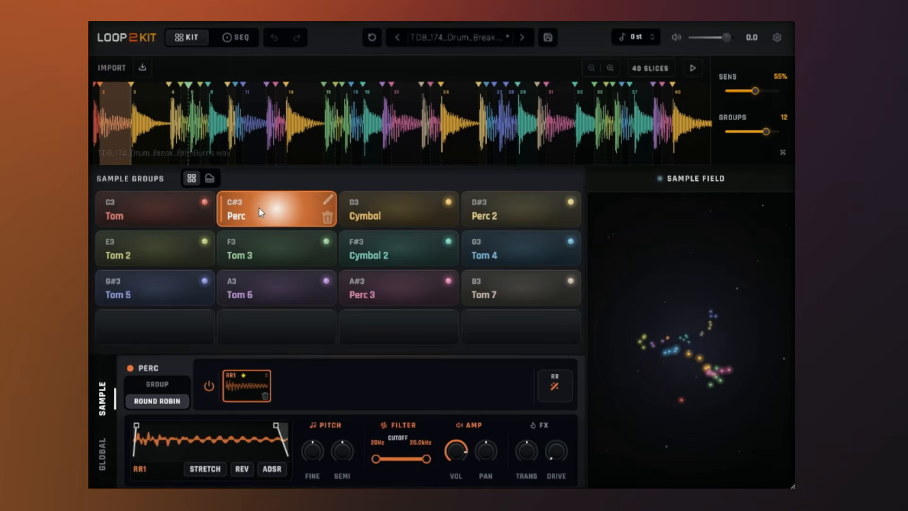
# Step: Rename the Tom sample group on C3 as Kick
pyautogui.doubleClick(170, 219)
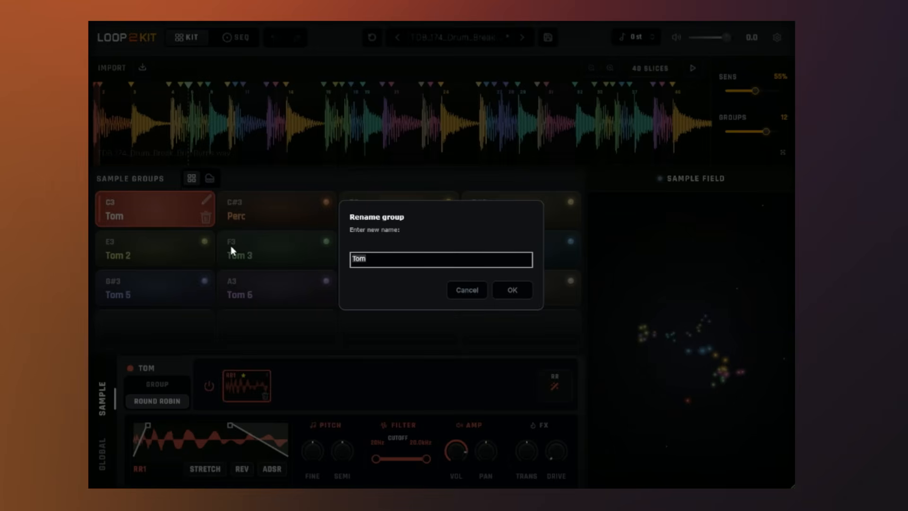
pyautogui.click(519, 290)
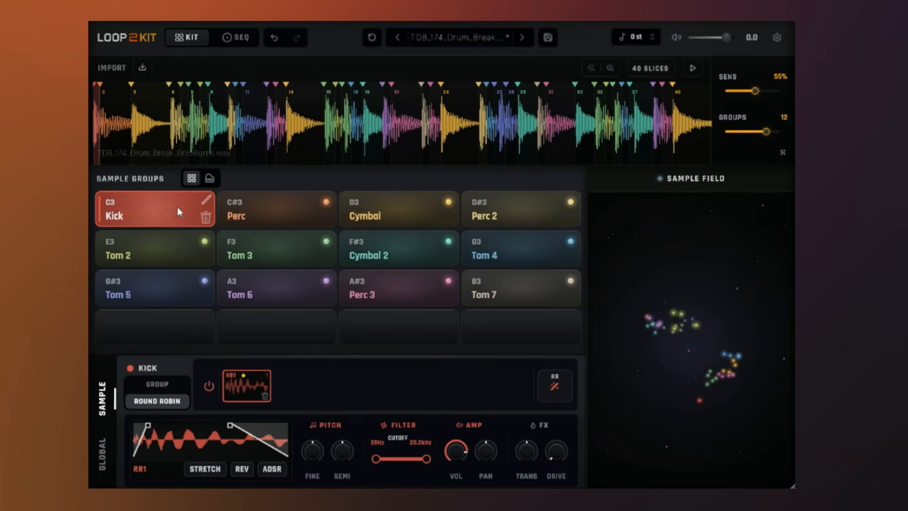
# Step: Compare the Kick and Perc pads and merge their slices by removing the slice 2 marker from the waveform
pyautogui.click(258, 212)
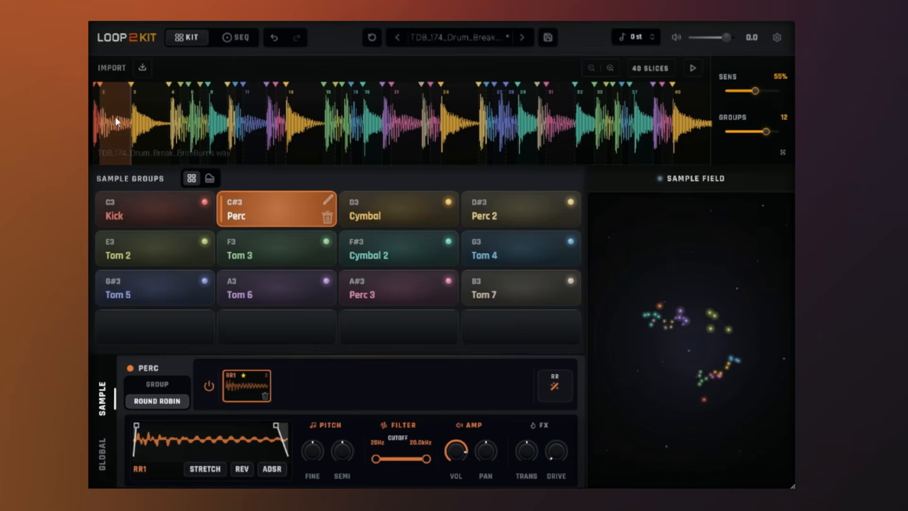
pyautogui.click(157, 205)
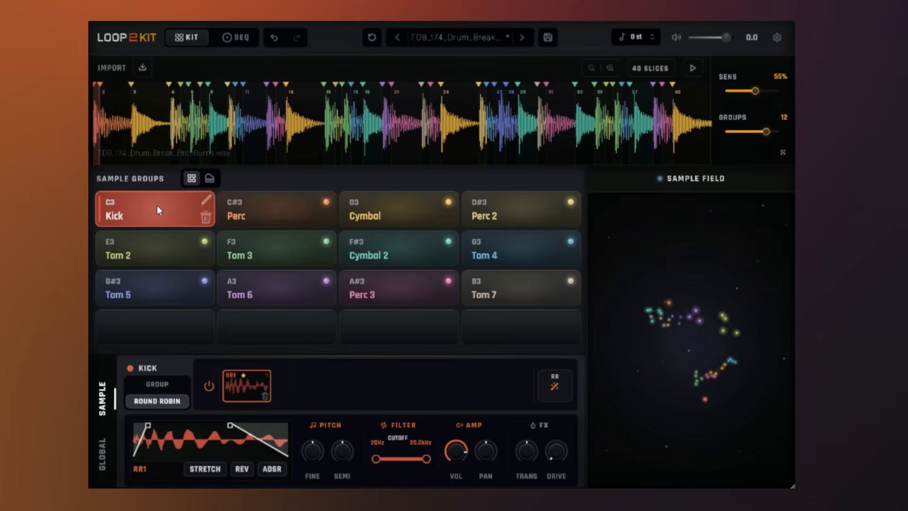
pyautogui.click(309, 214)
pyautogui.click(140, 215)
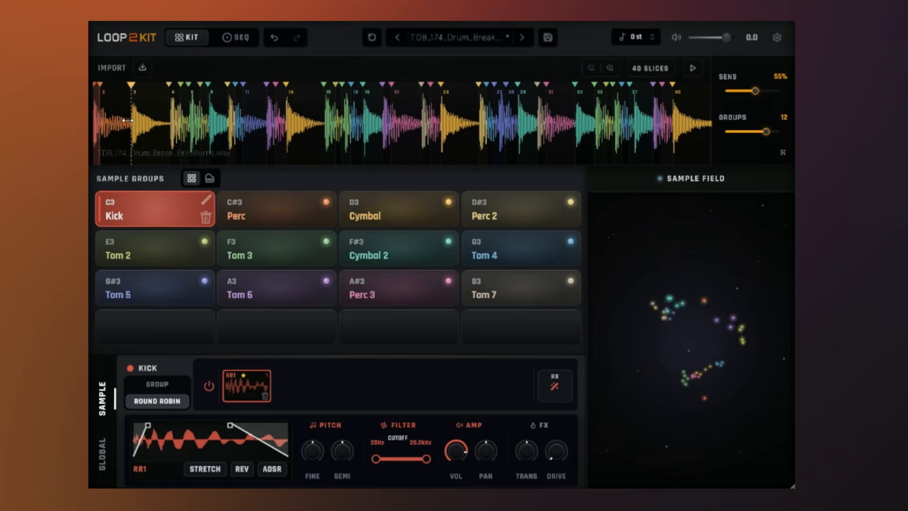
pyautogui.doubleClick(100, 86)
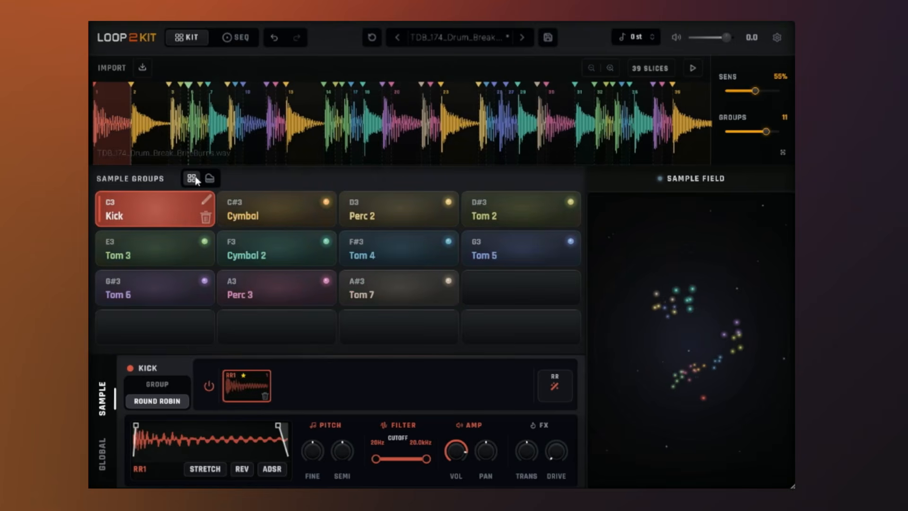
# Step: Audition the merged Kick pad, the Cymbal pad and the Perc 2 pad
pyautogui.click(164, 207)
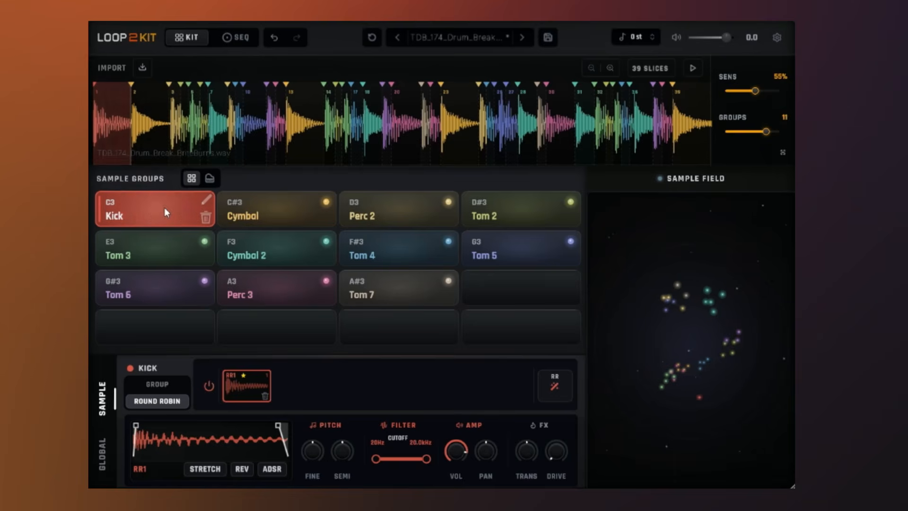
pyautogui.click(164, 207)
pyautogui.click(163, 207)
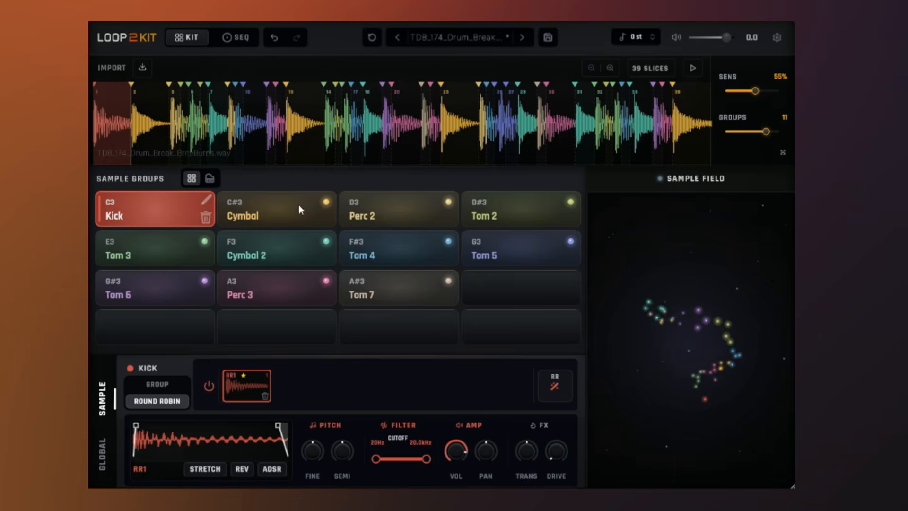
pyautogui.click(316, 217)
pyautogui.click(359, 222)
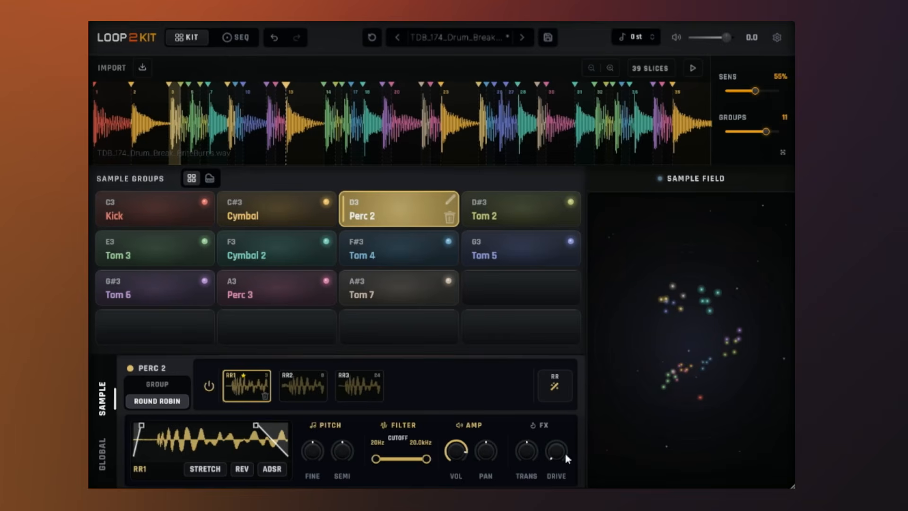
# Step: Adjust the drive and transient effects on the first round-robin sample of Perc 2
pyautogui.moveTo(563, 450); pyautogui.dragTo(568, 422)
pyautogui.moveTo(530, 455); pyautogui.dragTo(550, 481)
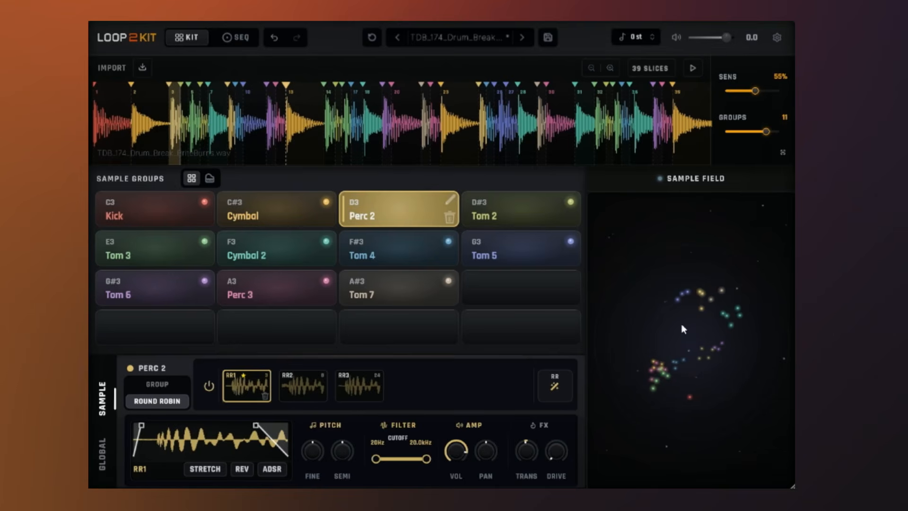
# Step: Audition the Kick pad, and play the red Kick sample and a Cymbal 2 sample from the sample field
pyautogui.click(153, 210)
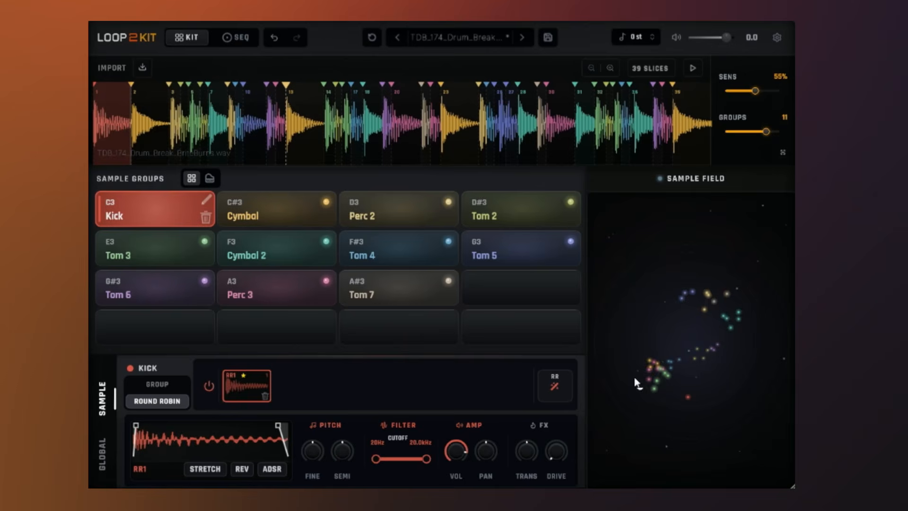
pyautogui.click(688, 399)
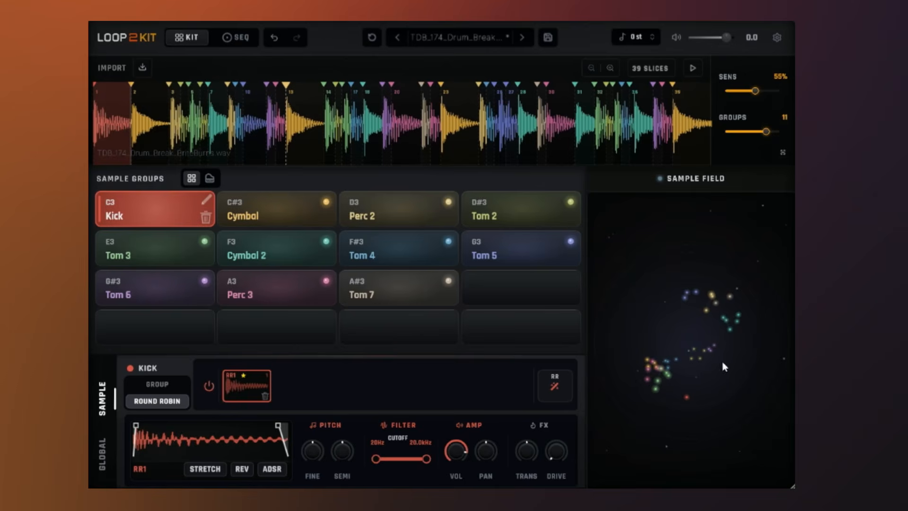
pyautogui.click(729, 333)
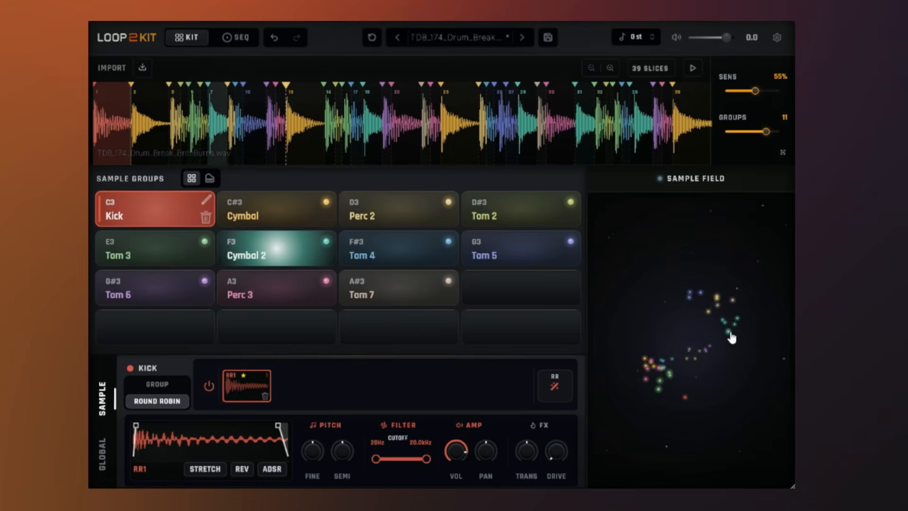
# Step: Show the global kit settings and raise the Lofi character amount
pyautogui.click(96, 458)
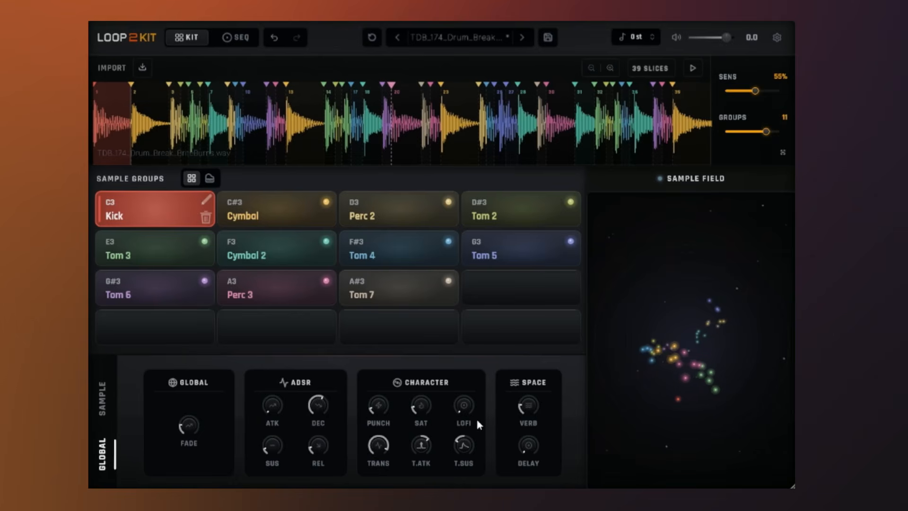
pyautogui.moveTo(465, 410); pyautogui.dragTo(466, 376)
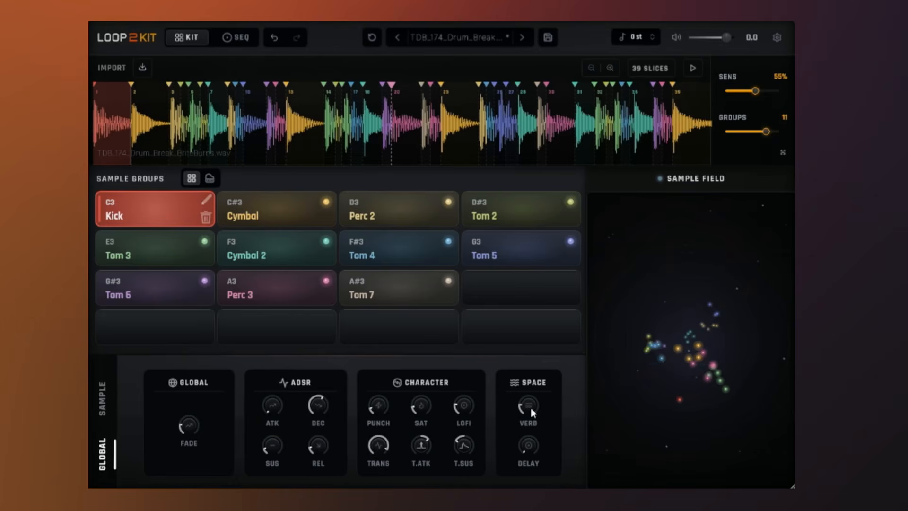
# Step: Try raising the global reverb and delay amounts, and take a brief look at the sequencer before returning to the kit view
pyautogui.moveTo(531, 408); pyautogui.dragTo(532, 384)
pyautogui.moveTo(528, 452); pyautogui.dragTo(528, 416)
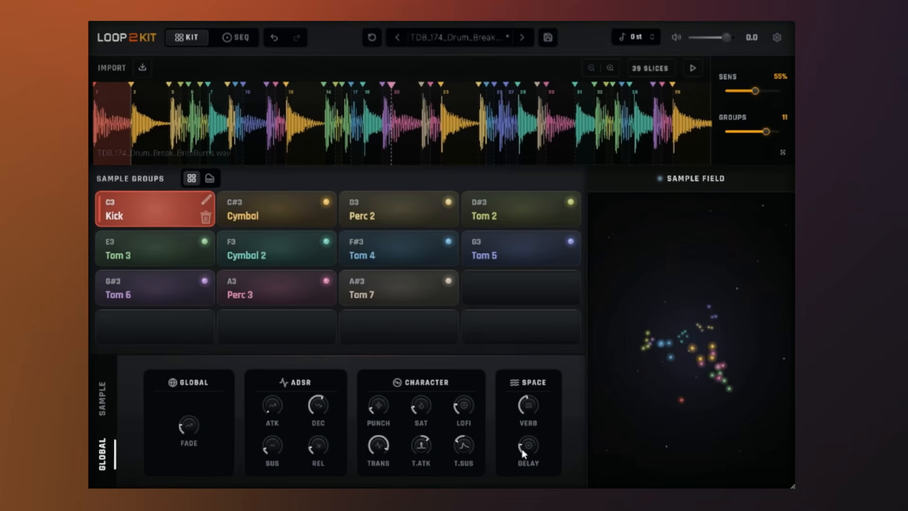
pyautogui.click(233, 39)
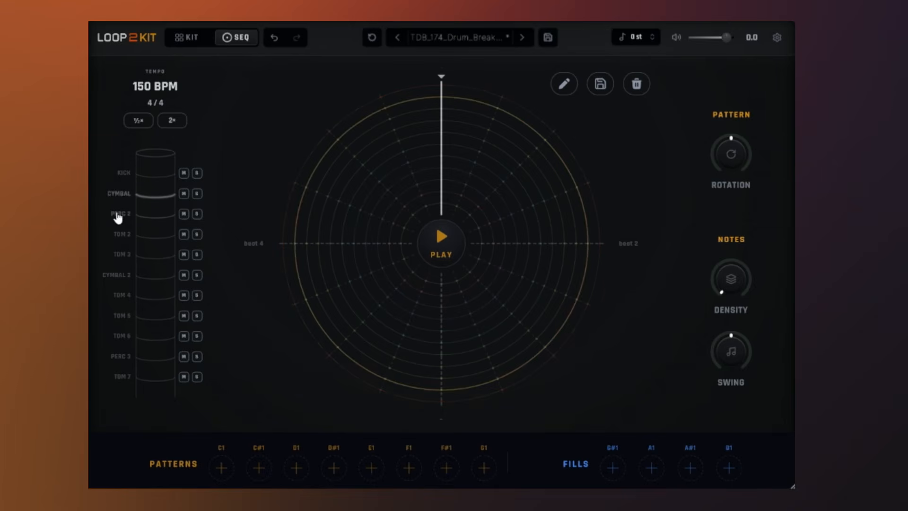
pyautogui.click(188, 43)
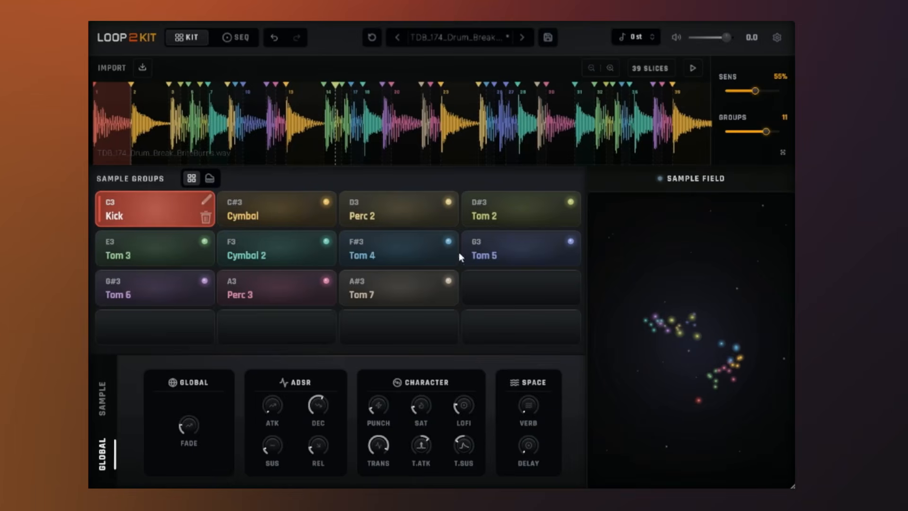
# Step: In the sequencer, place a kick on step 1 and cymbals on steps 5 and 13, and start playback
pyautogui.click(233, 38)
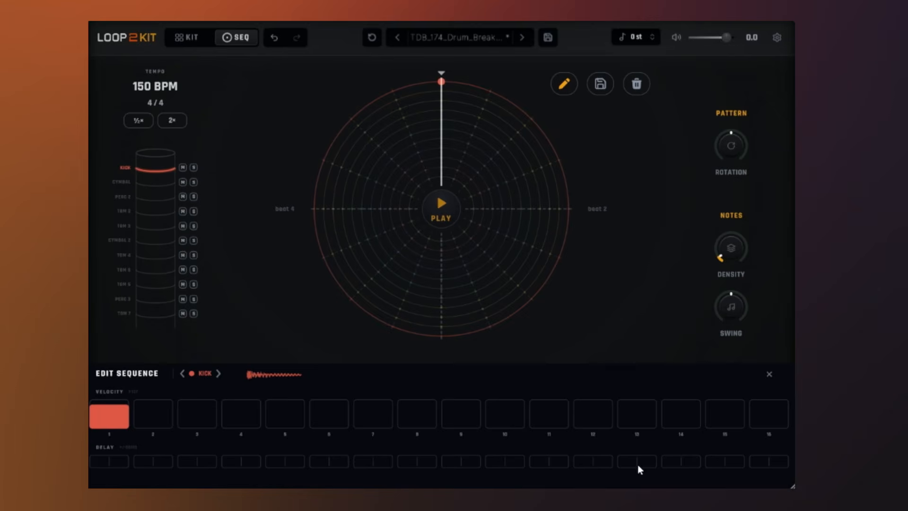
pyautogui.click(115, 183)
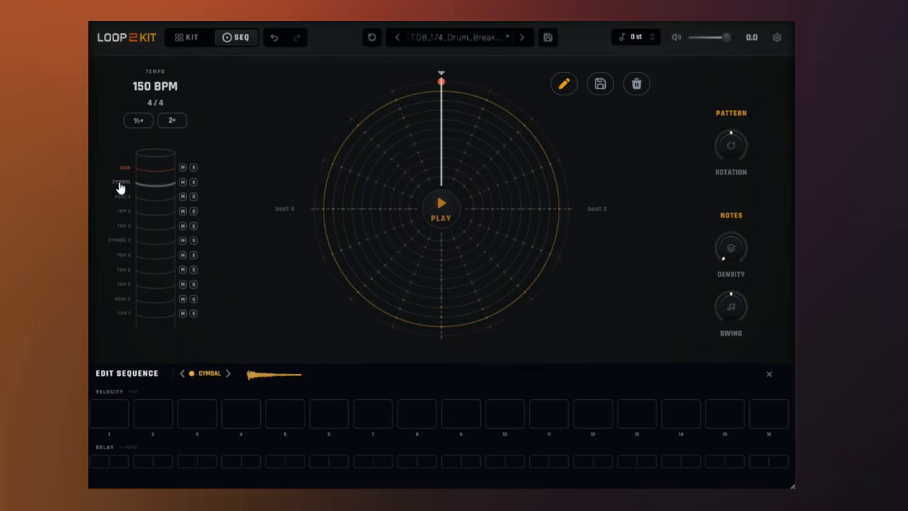
pyautogui.click(128, 199)
pyautogui.click(127, 183)
pyautogui.click(294, 412)
pyautogui.click(442, 204)
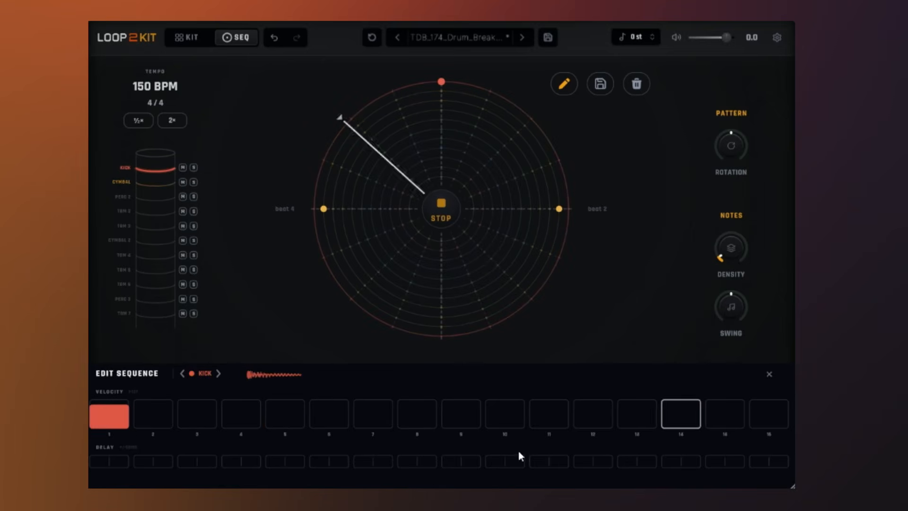
# Step: Add quiet ghost kicks on steps 8 and 9, and shift the timing of step 9 with its delay value
pyautogui.click(462, 425)
pyautogui.moveTo(461, 426)
pyautogui.mouseDown()
pyautogui.moveTo(461, 410)
pyautogui.moveTo(415, 413)
pyautogui.moveTo(470, 422)
pyautogui.moveTo(466, 432)
pyautogui.moveTo(458, 427)
pyautogui.mouseUp()
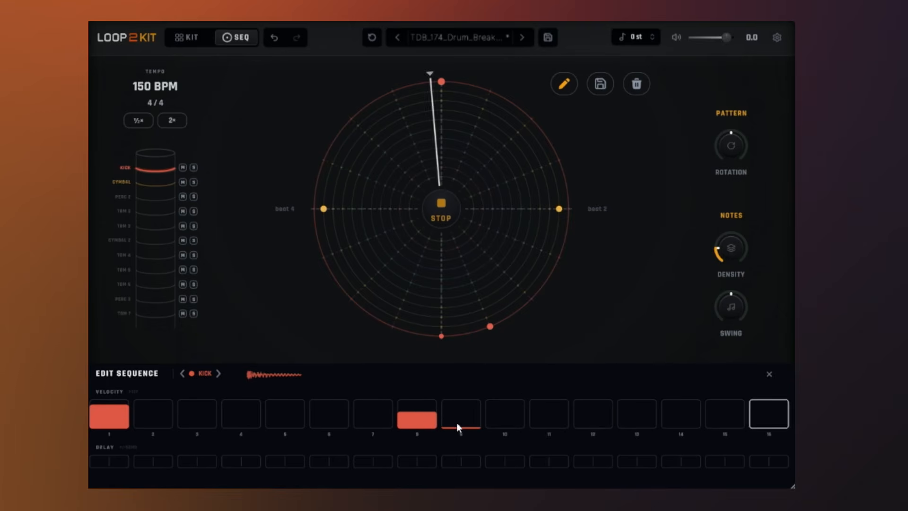
pyautogui.click(427, 425)
pyautogui.moveTo(460, 462); pyautogui.dragTo(458, 477)
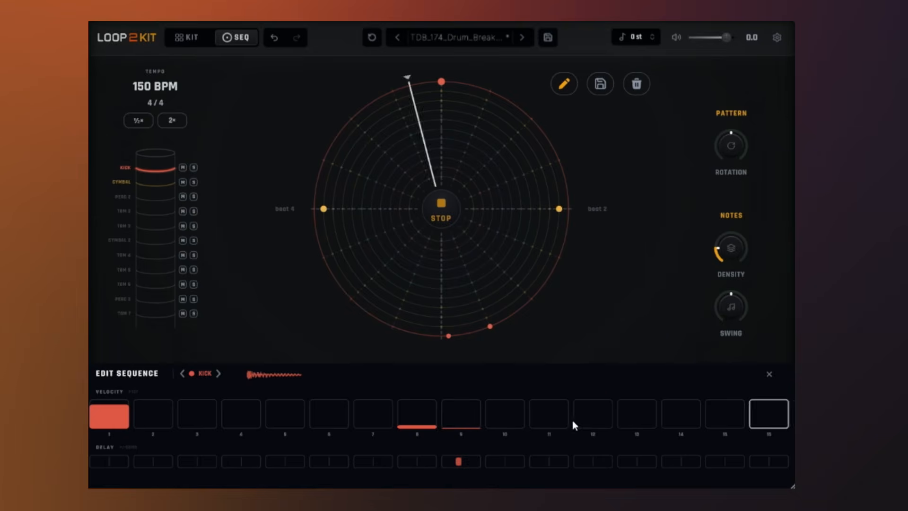
# Step: Add a kick on step 12, lower the step 8 kick's velocity to nothing, and adjust that step's delay
pyautogui.click(591, 413)
pyautogui.click(419, 461)
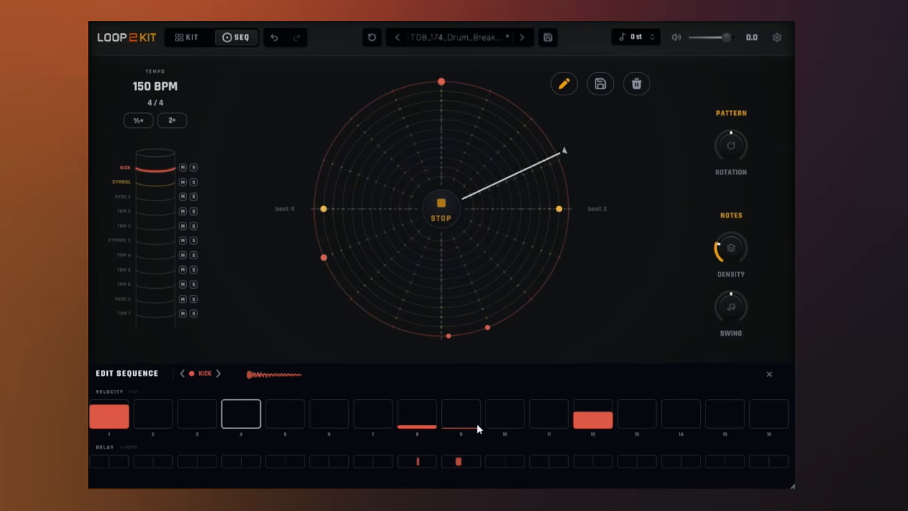
pyautogui.moveTo(424, 421); pyautogui.dragTo(420, 445)
pyautogui.click(422, 461)
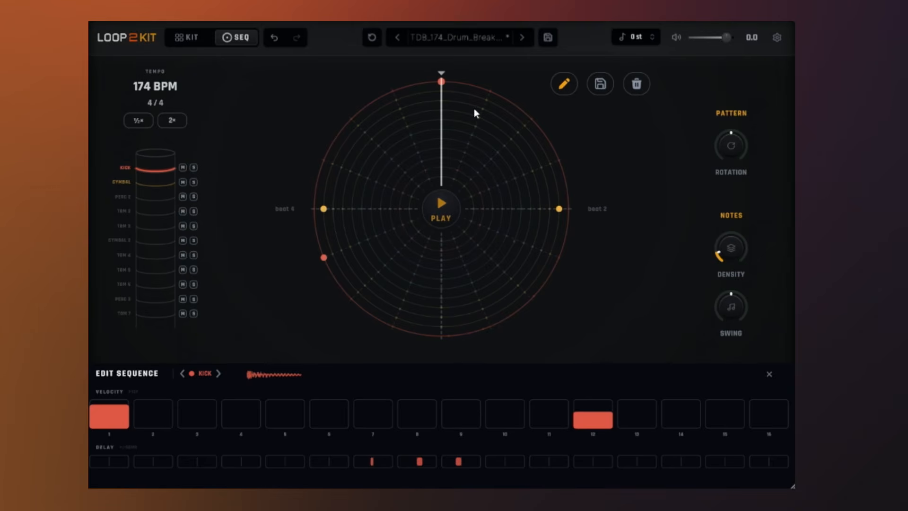
# Step: Play the pattern at 174 BPM and try out the pattern rotation while it loops
pyautogui.click(441, 206)
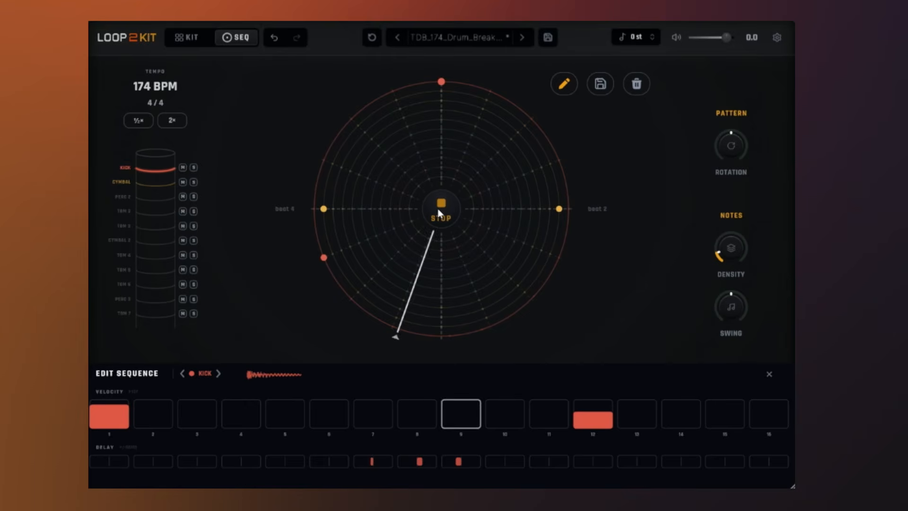
pyautogui.click(440, 209)
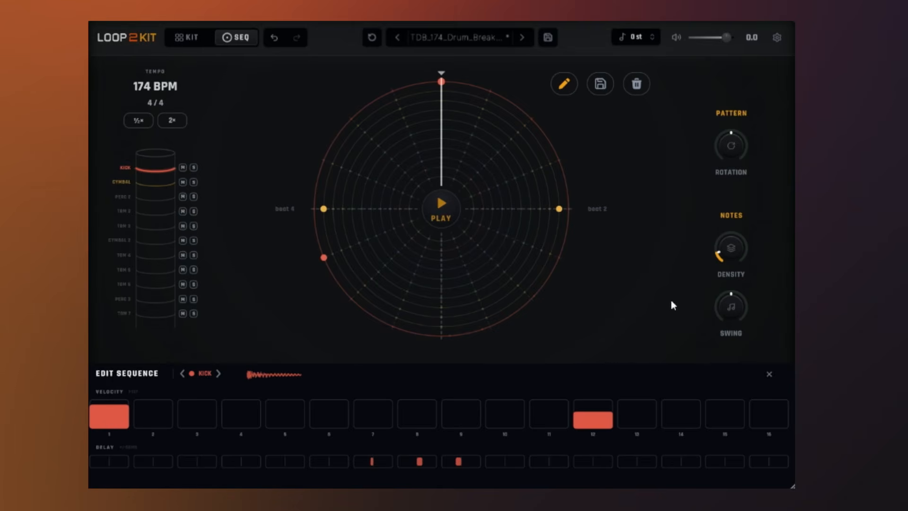
pyautogui.press('space')
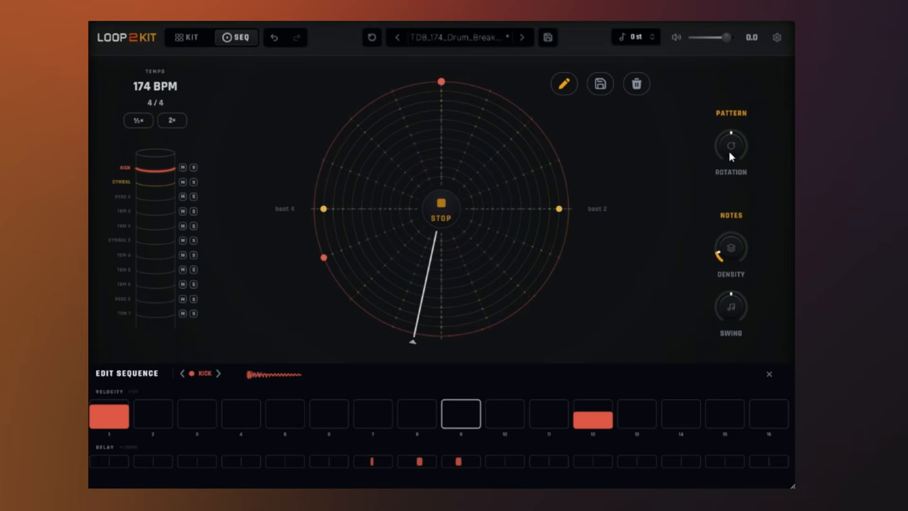
pyautogui.moveTo(728, 151)
pyautogui.mouseDown()
pyautogui.moveTo(734, 109)
pyautogui.moveTo(722, 169)
pyautogui.moveTo(721, 147)
pyautogui.mouseUp()
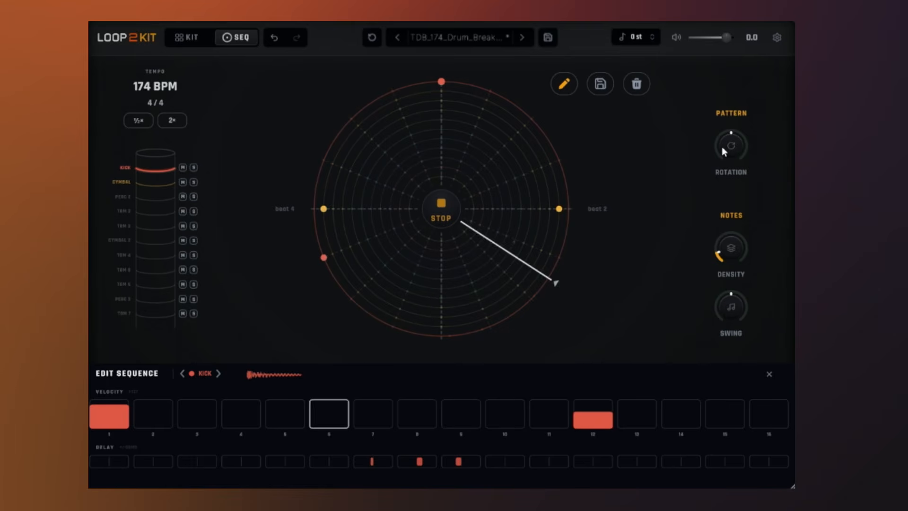
pyautogui.press('space')
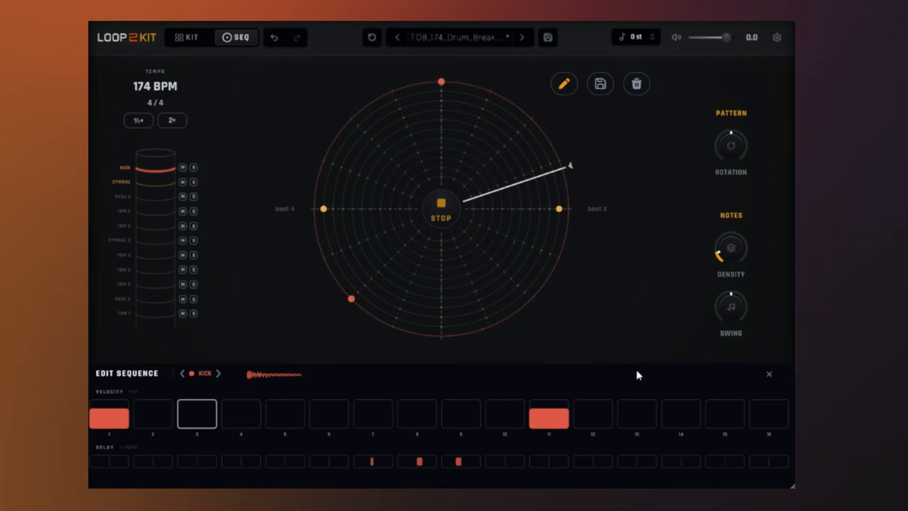
pyautogui.press('space')
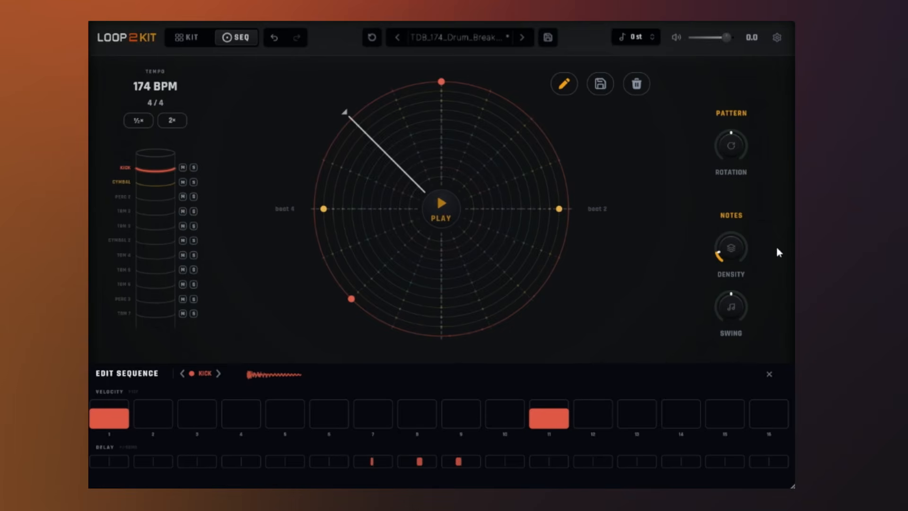
# Step: Raise the Kick lane's note density during playback to generate extra kicks on steps 14 and 8
pyautogui.press('space')
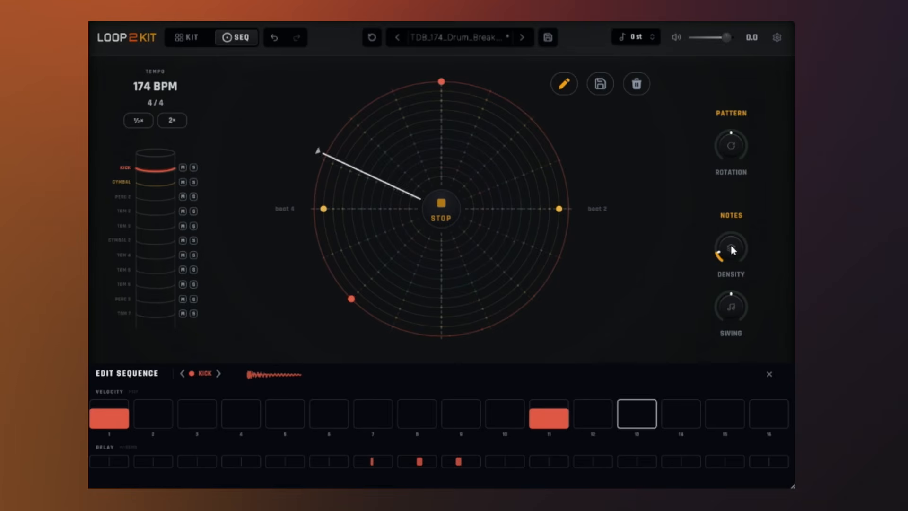
pyautogui.scroll(1, 731, 240)
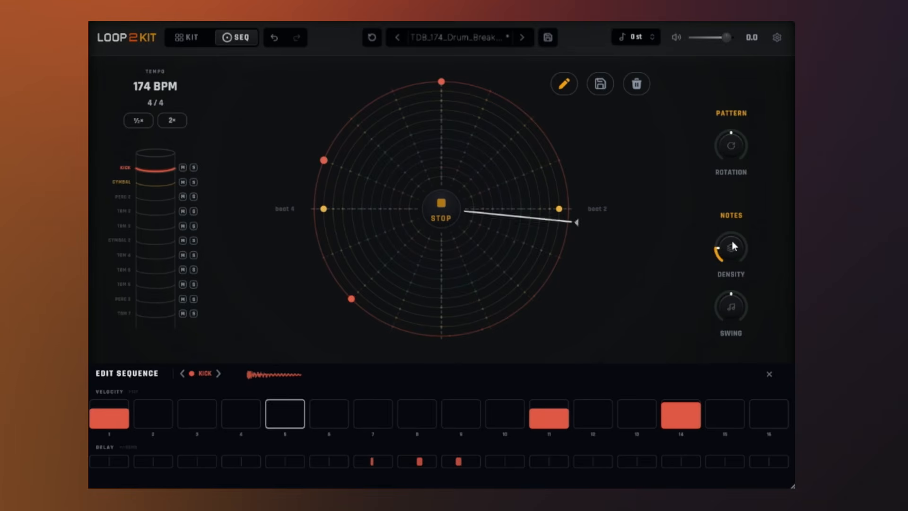
pyautogui.scroll(1, 732, 240)
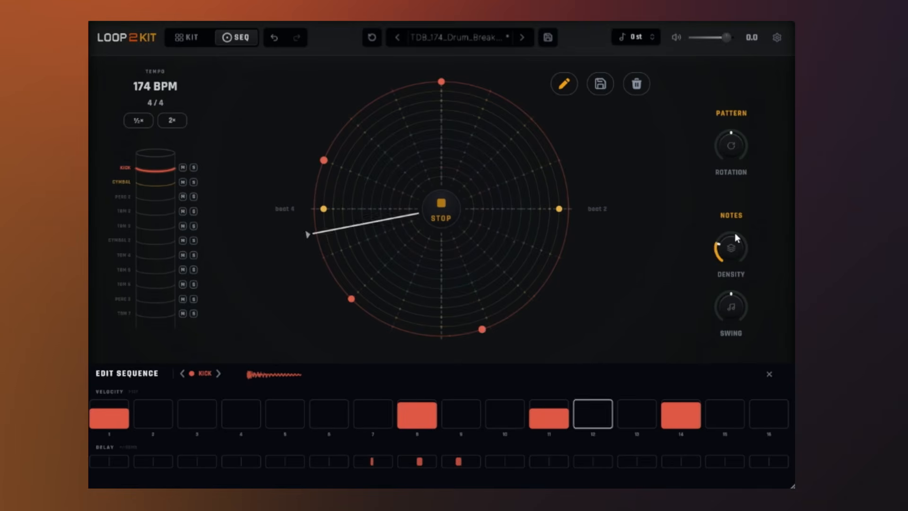
# Step: Remove the generated kick on step 14 and replace the one on step 8 with a softer kick
pyautogui.click(688, 413)
pyautogui.click(688, 418)
pyautogui.click(689, 417)
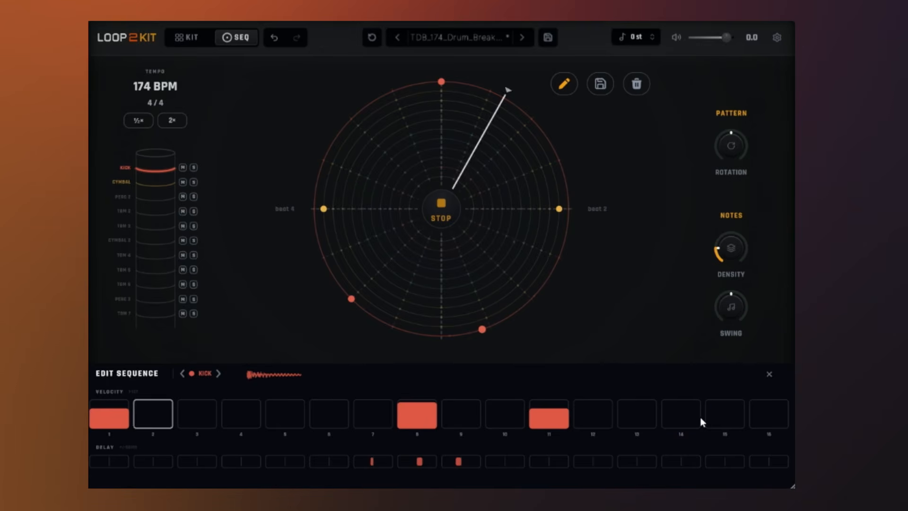
pyautogui.click(416, 417)
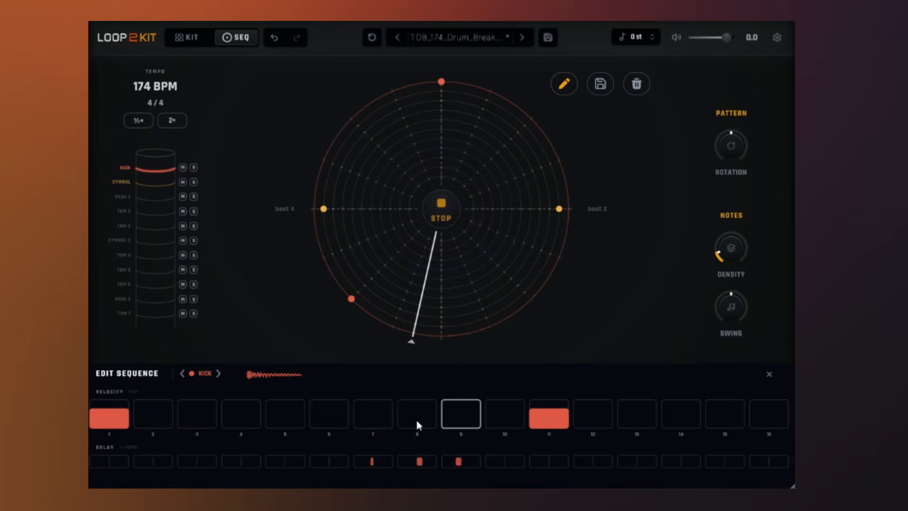
pyautogui.click(416, 418)
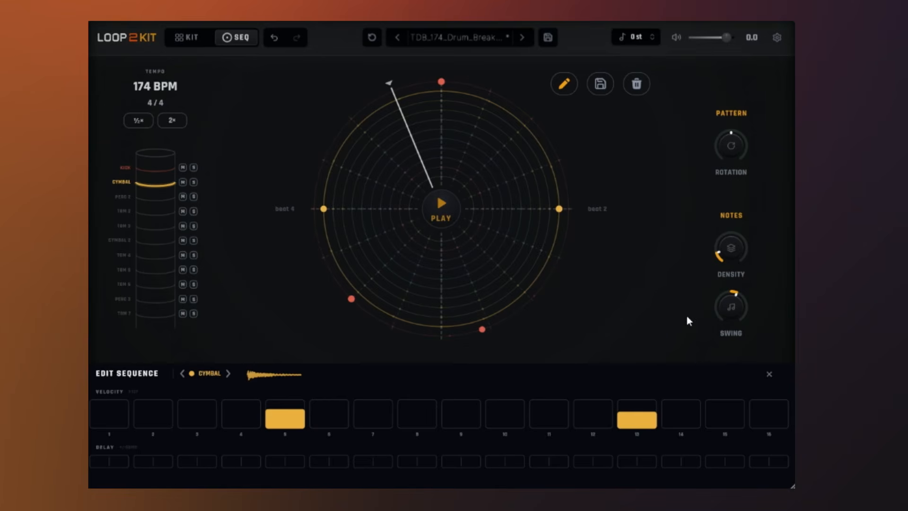
# Step: Switch from the Kick lane to the Cymbal lane and adjust the swing while the pattern plays
pyautogui.click(157, 168)
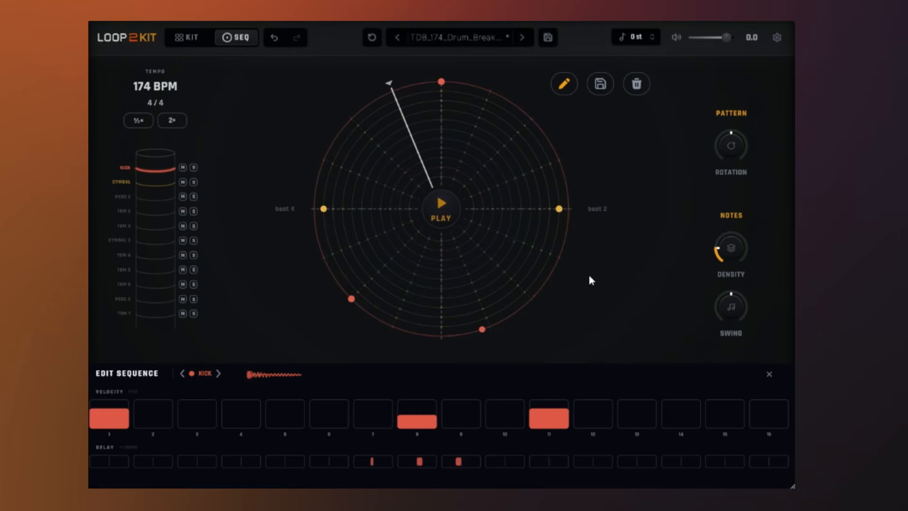
pyautogui.moveTo(733, 311); pyautogui.dragTo(733, 284)
pyautogui.click(125, 186)
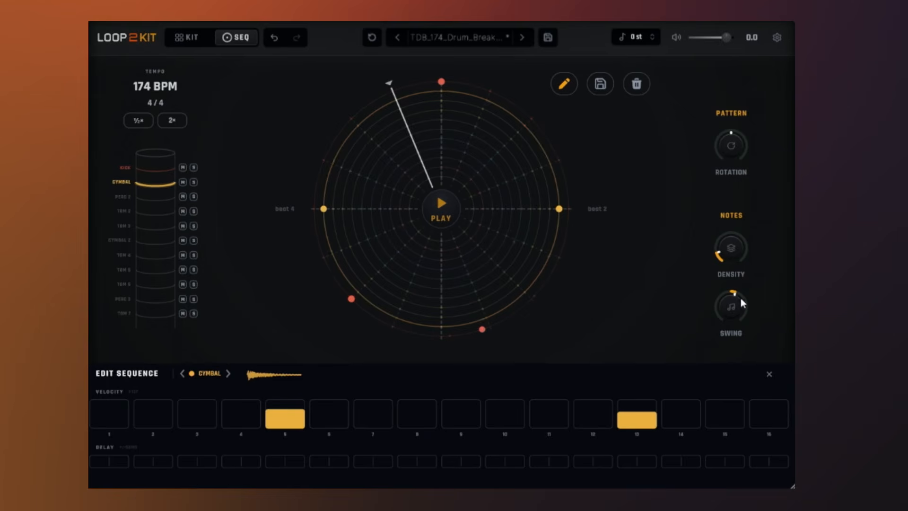
pyautogui.press('space')
pyautogui.moveTo(731, 317)
pyautogui.mouseDown()
pyautogui.moveTo(731, 303)
pyautogui.moveTo(731, 335)
pyautogui.mouseUp()
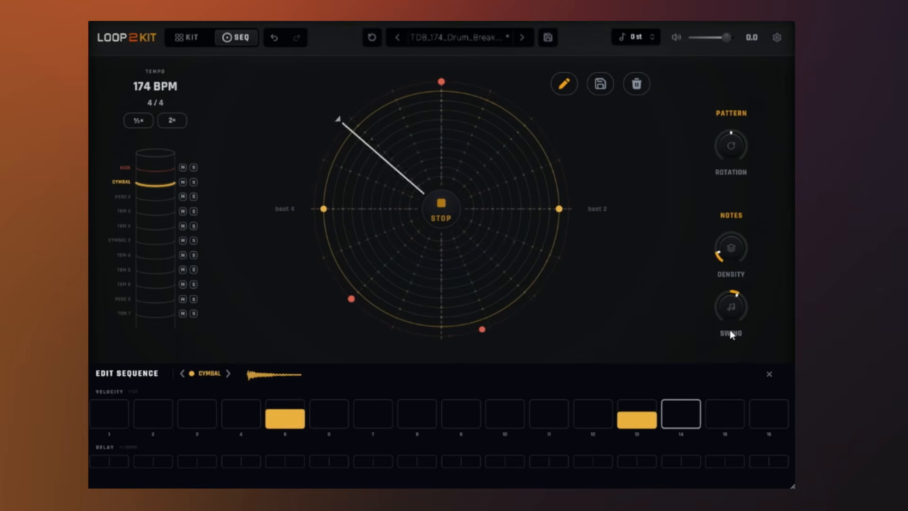